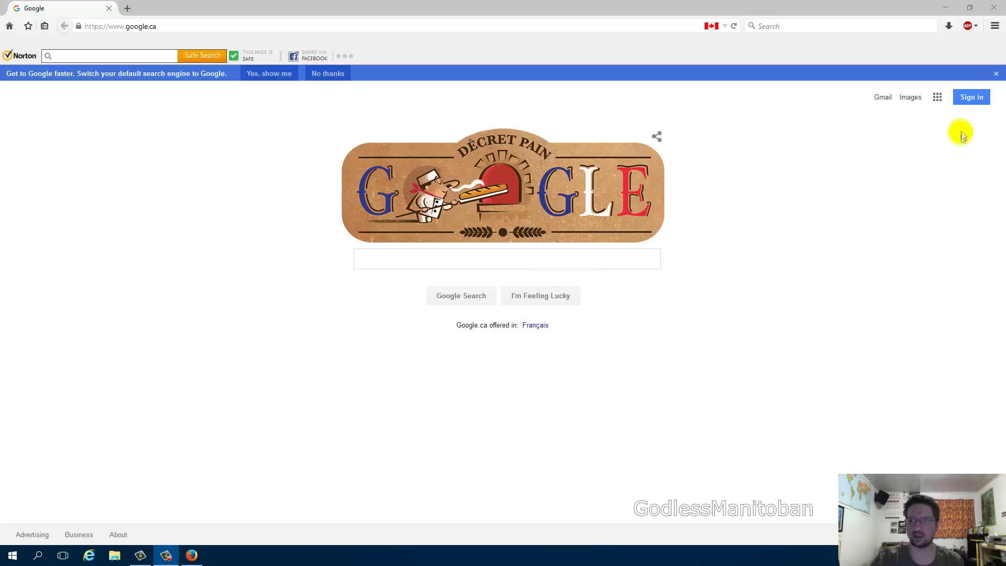
# Open Firefox's Privacy options with 'Tell sites that I do not want to be tracked' enabled.
pyautogui.click(996, 30)
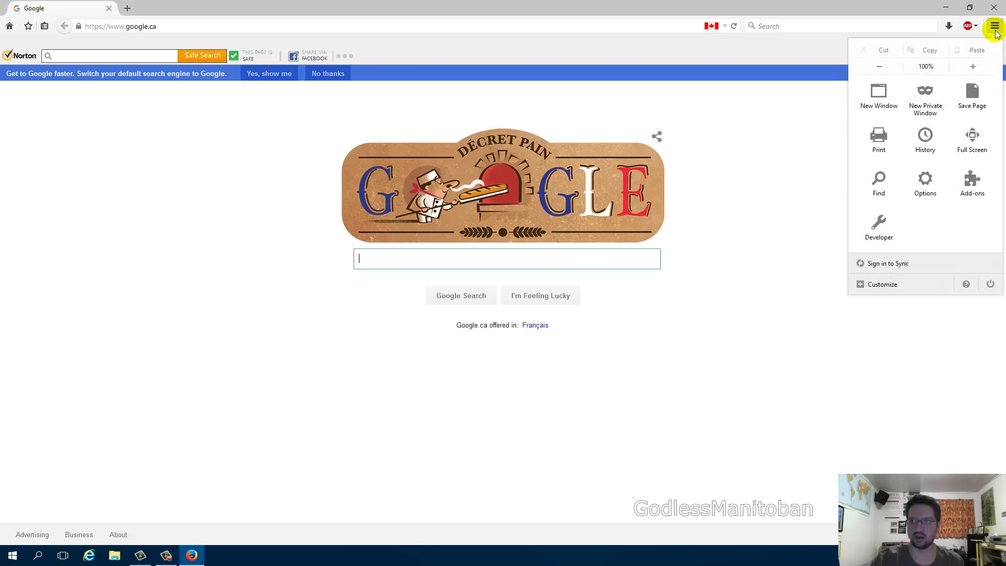
pyautogui.click(927, 183)
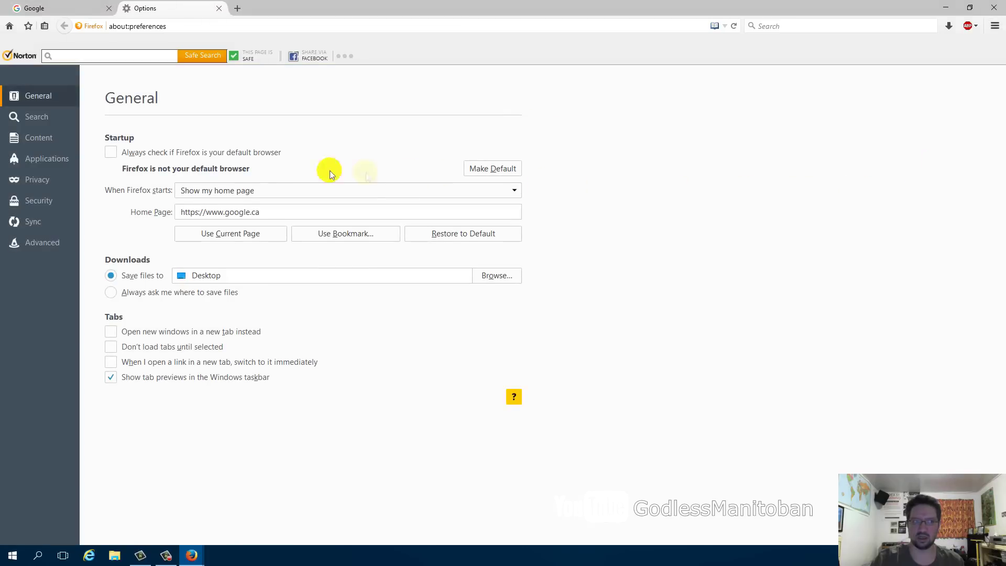
pyautogui.click(45, 181)
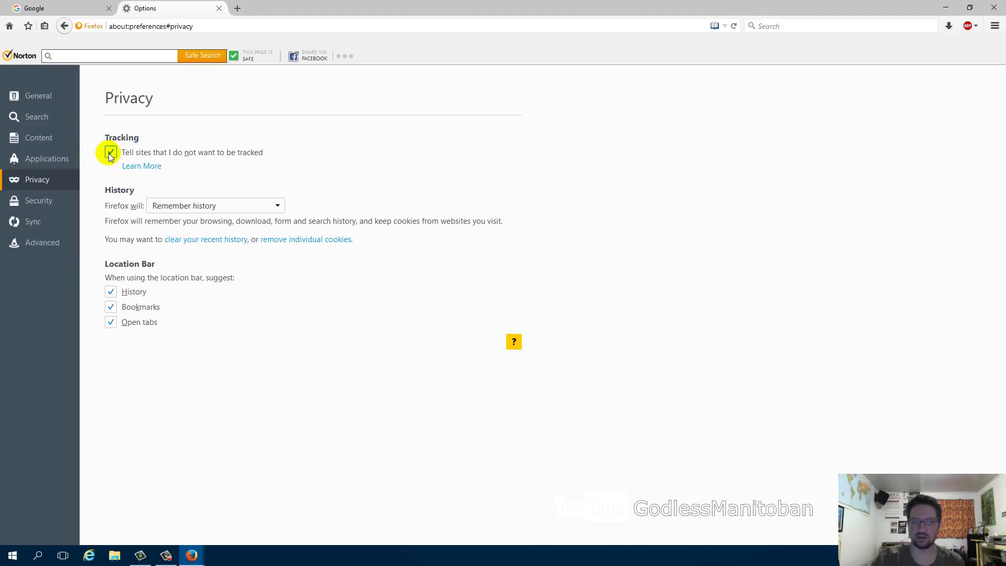
# Switch History to custom settings and accept third-party cookies only from visited sites.
pyautogui.click(227, 208)
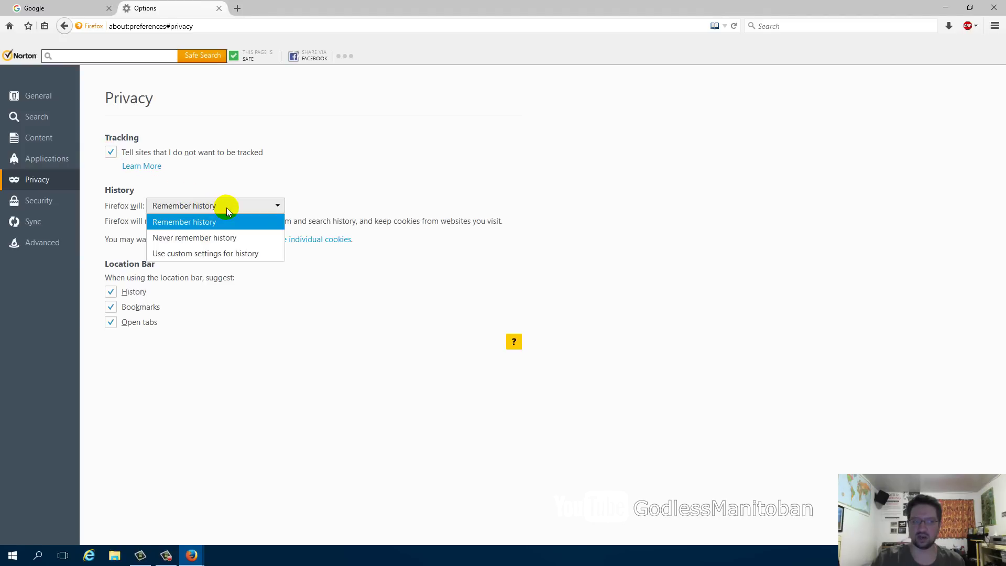
pyautogui.click(224, 253)
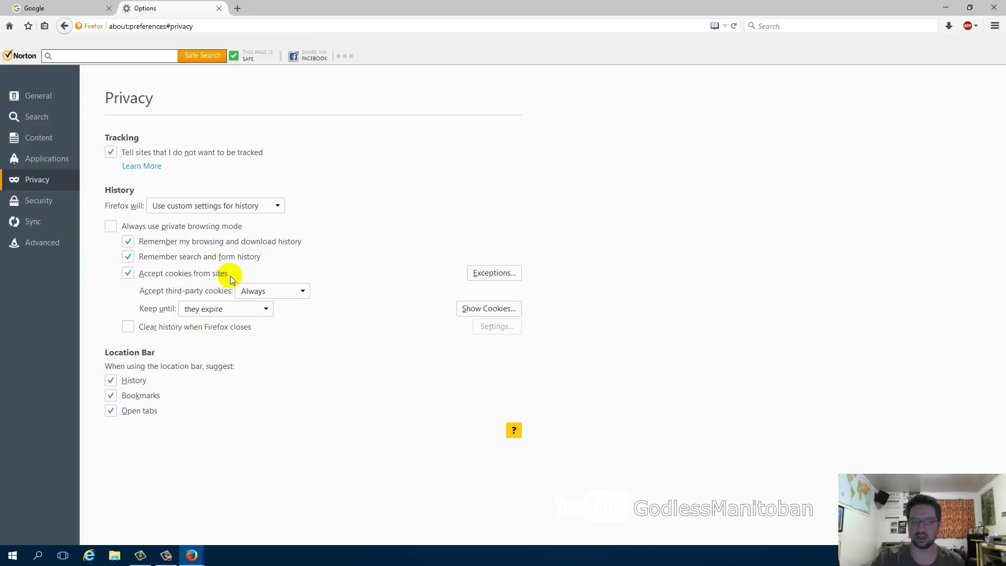
pyautogui.click(269, 291)
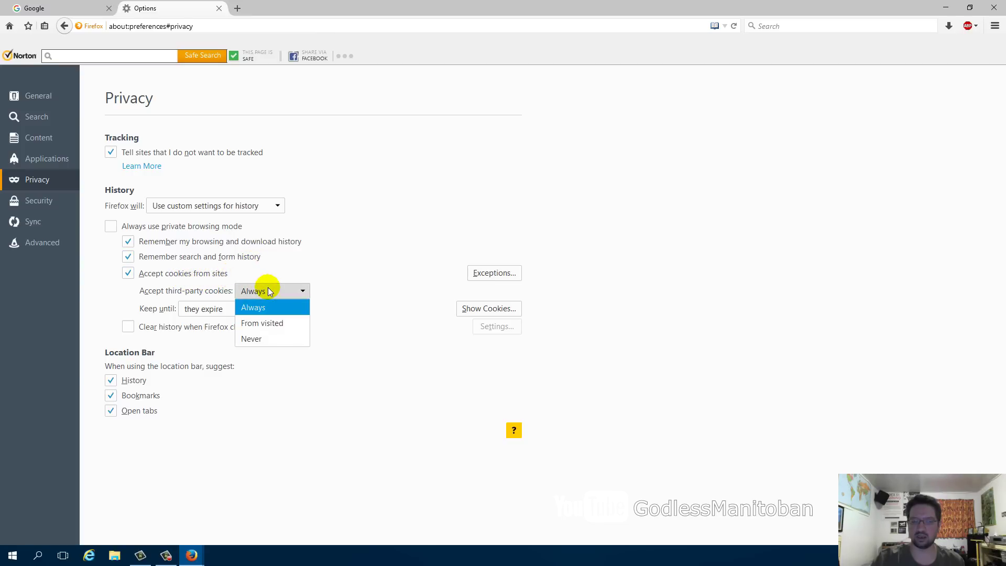
pyautogui.click(281, 324)
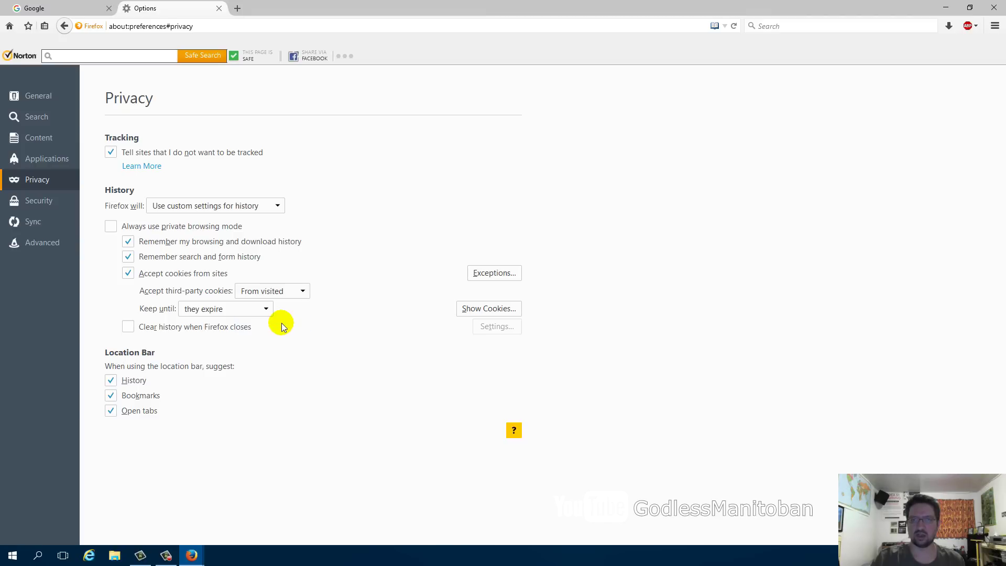
# Keep cookies until Firefox closes and clear history whenever Firefox closes.
pyautogui.click(248, 314)
pyautogui.click(245, 341)
pyautogui.click(239, 329)
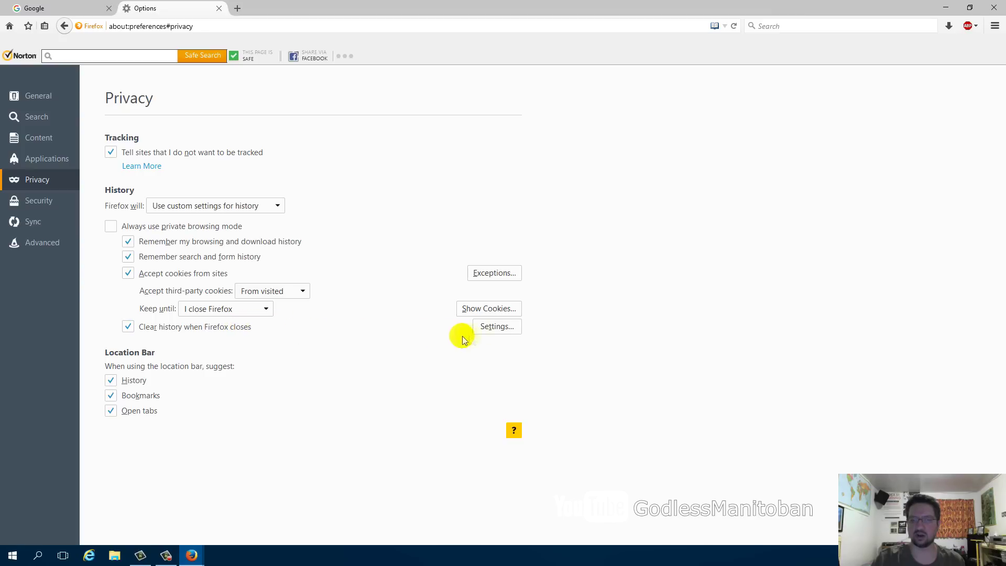
pyautogui.click(491, 326)
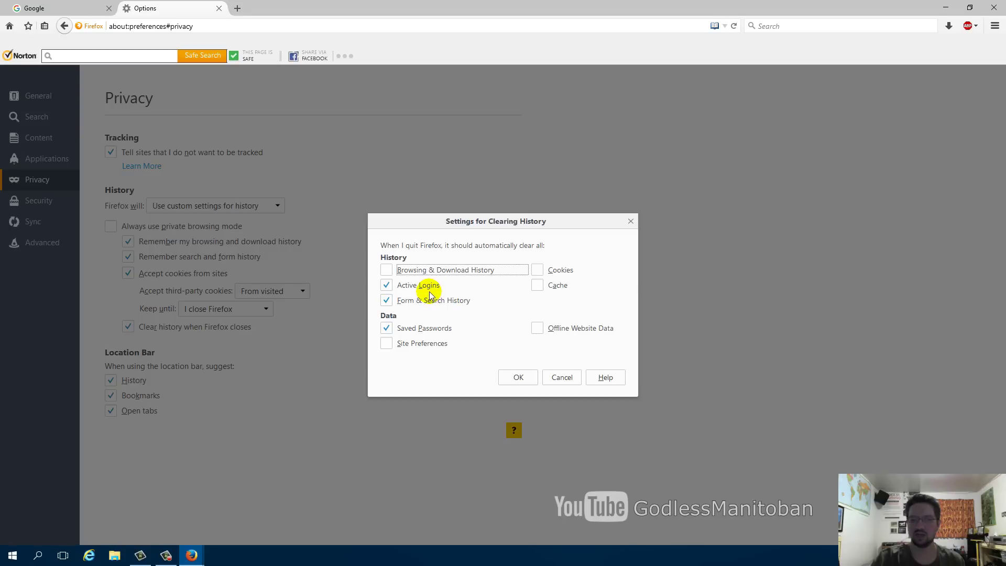
# Tick history, cookies, cache, site preferences and offline website data for clearing on quit.
pyautogui.click(385, 272)
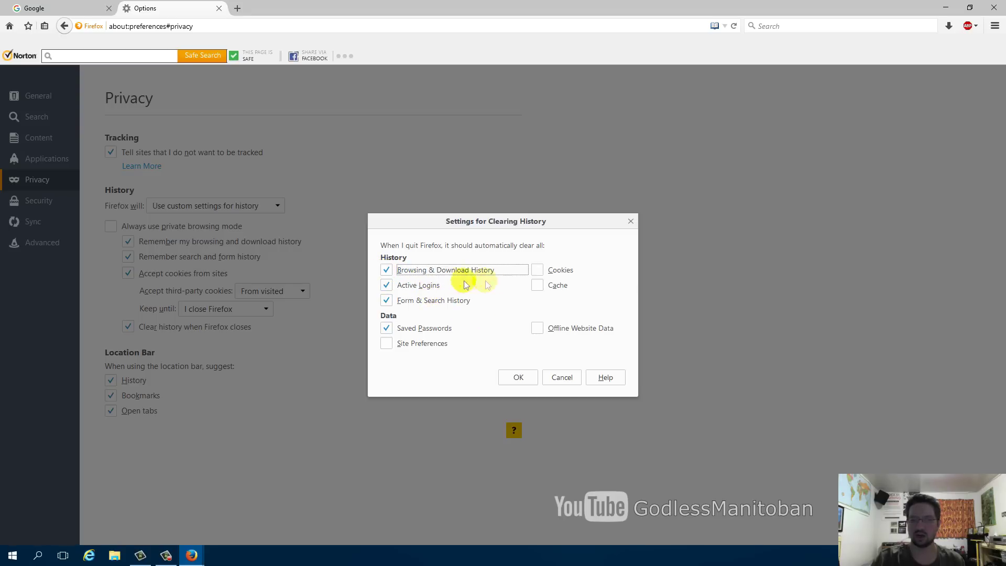
pyautogui.click(537, 270)
pyautogui.click(538, 289)
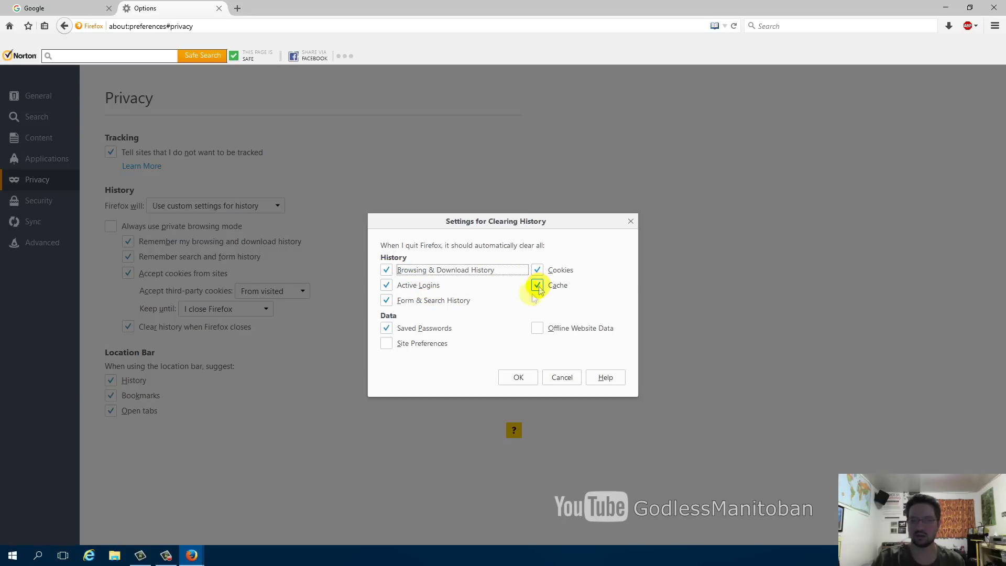
pyautogui.click(425, 344)
pyautogui.click(538, 329)
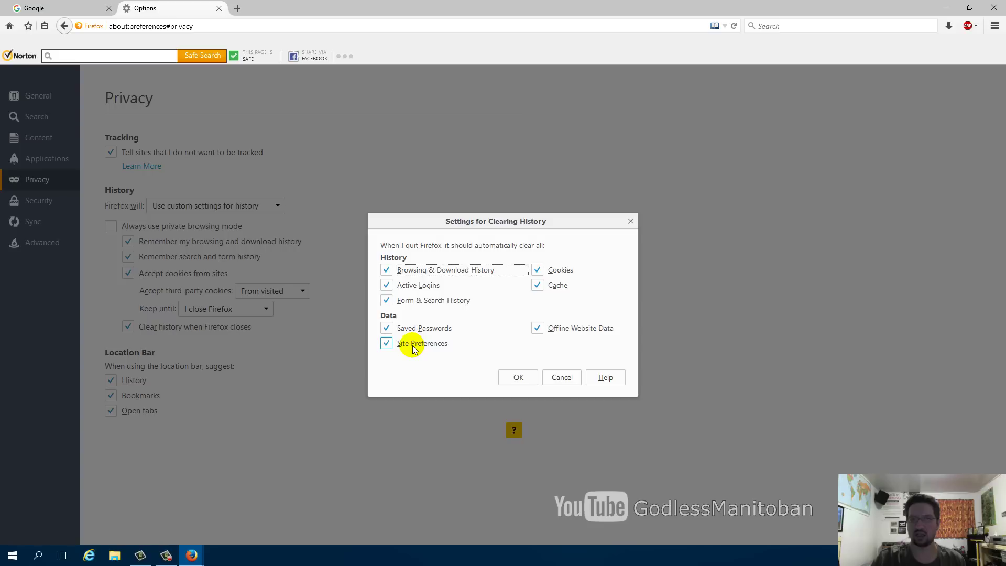
pyautogui.click(514, 378)
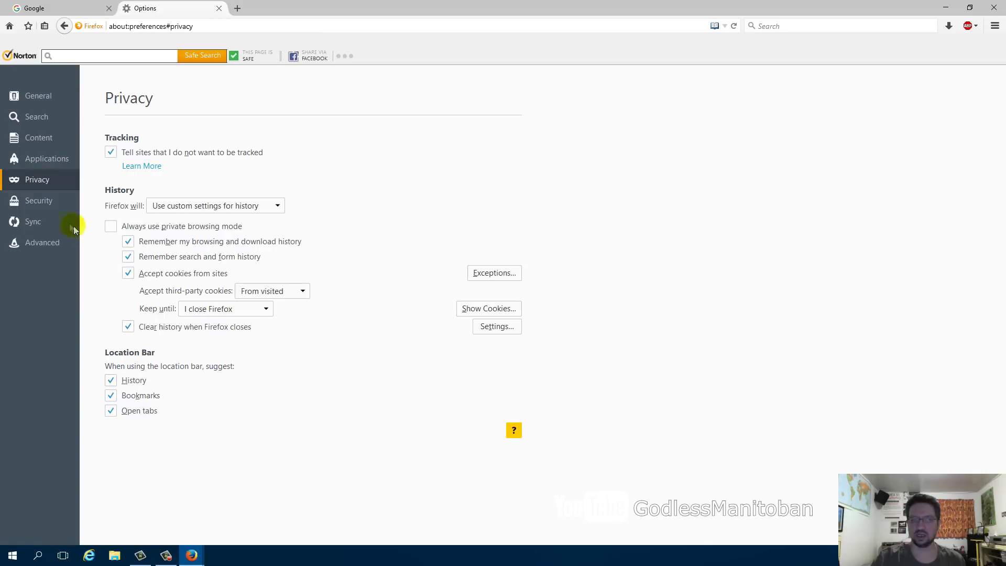
# Uncheck 'Remember passwords for sites' under Security, then go to Advanced settings.
pyautogui.click(59, 201)
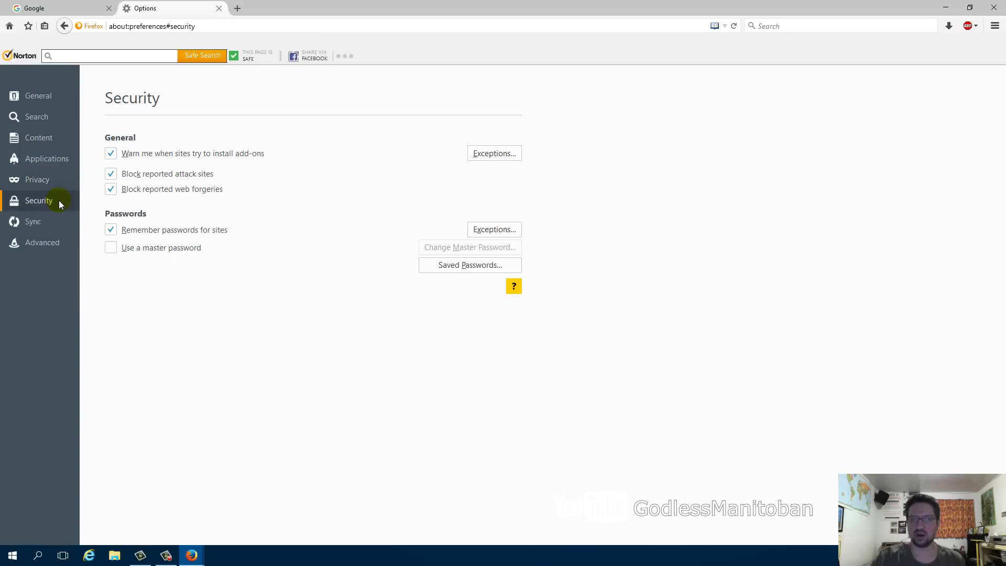
pyautogui.click(112, 230)
pyautogui.click(40, 244)
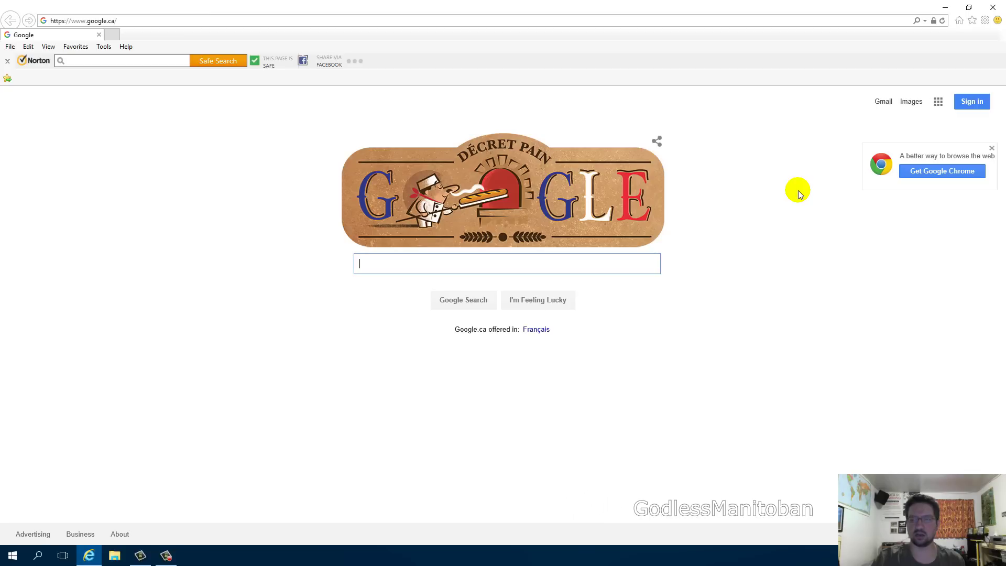
pyautogui.click(987, 26)
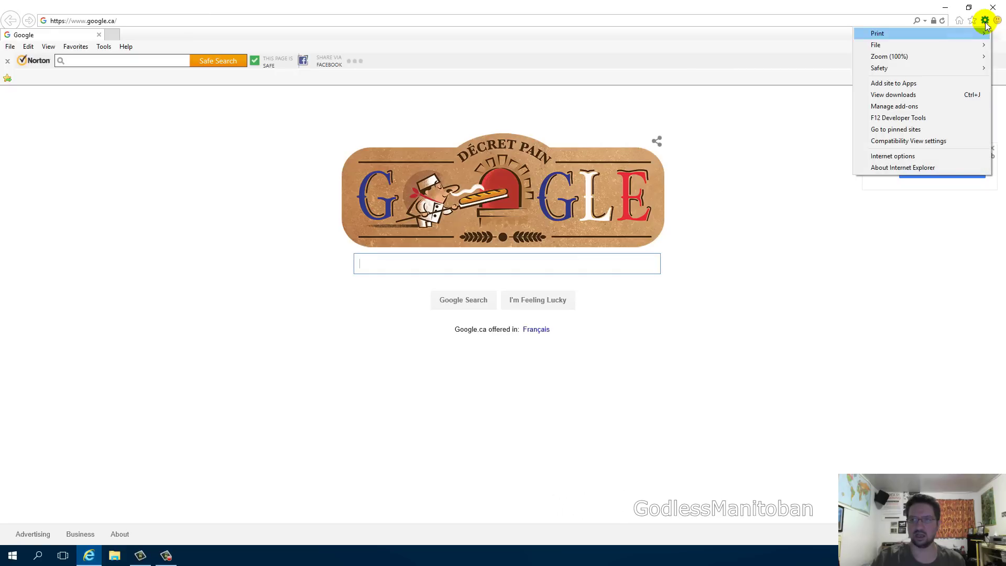
pyautogui.moveTo(919, 68)
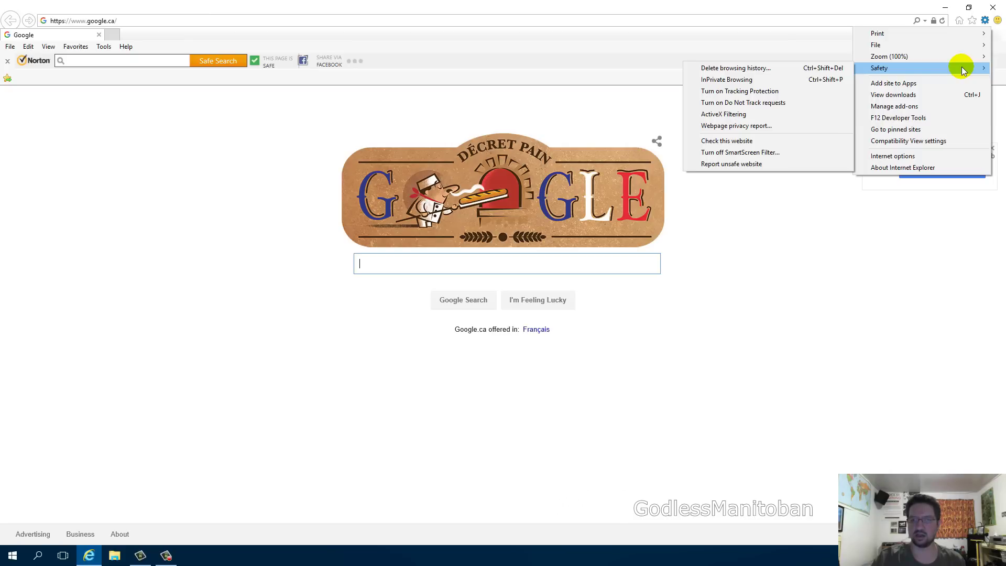
pyautogui.click(740, 90)
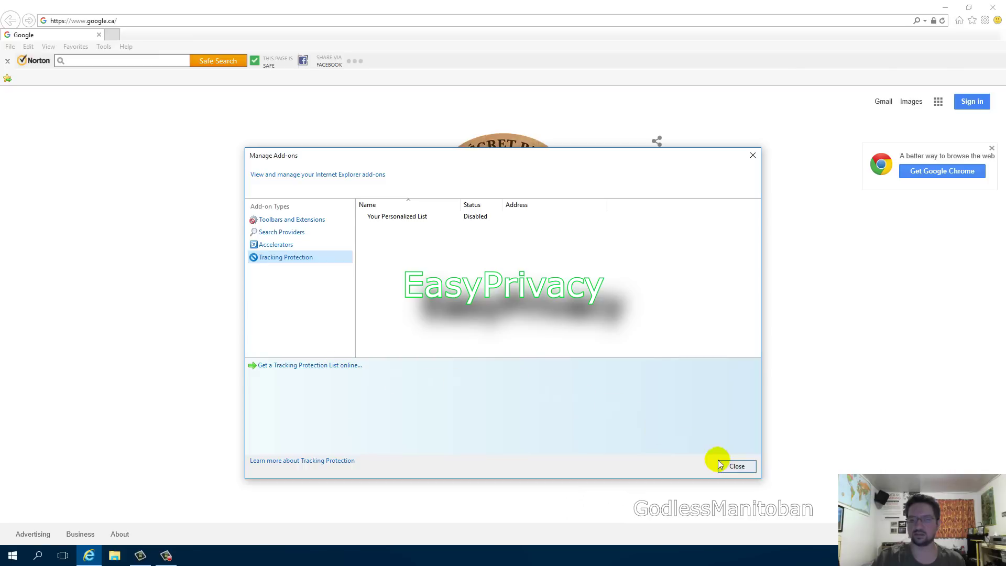
pyautogui.click(733, 467)
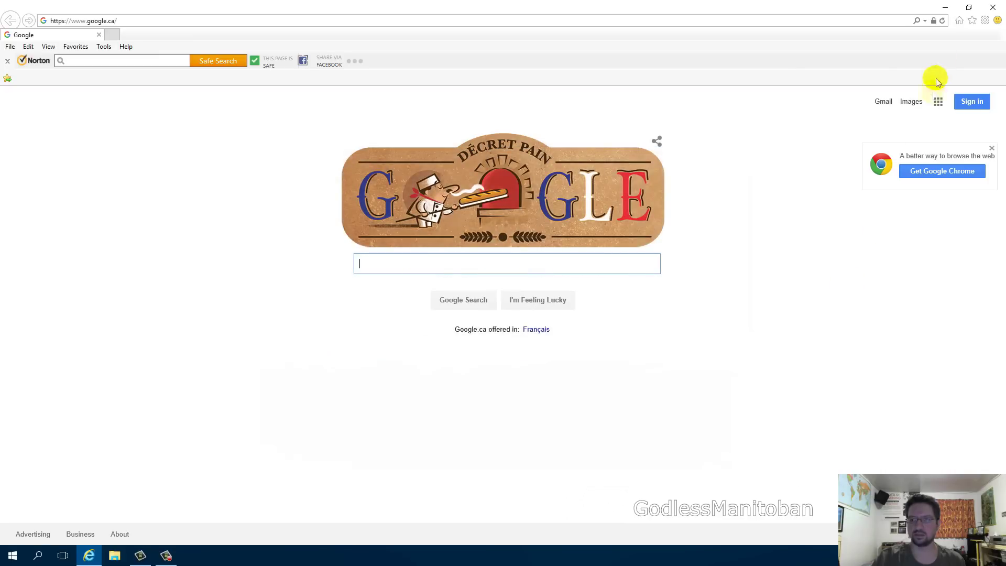
pyautogui.click(985, 20)
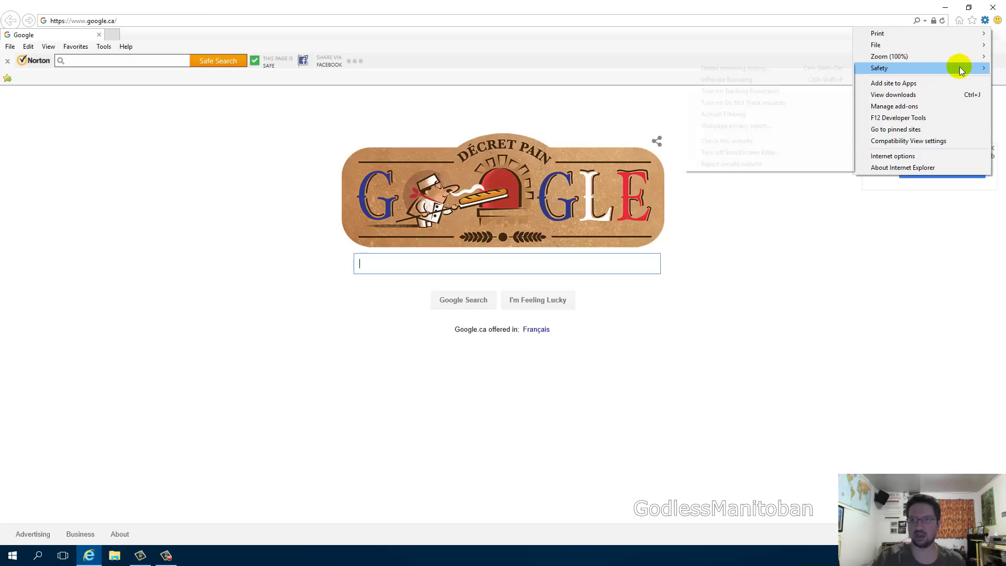
pyautogui.moveTo(879, 67)
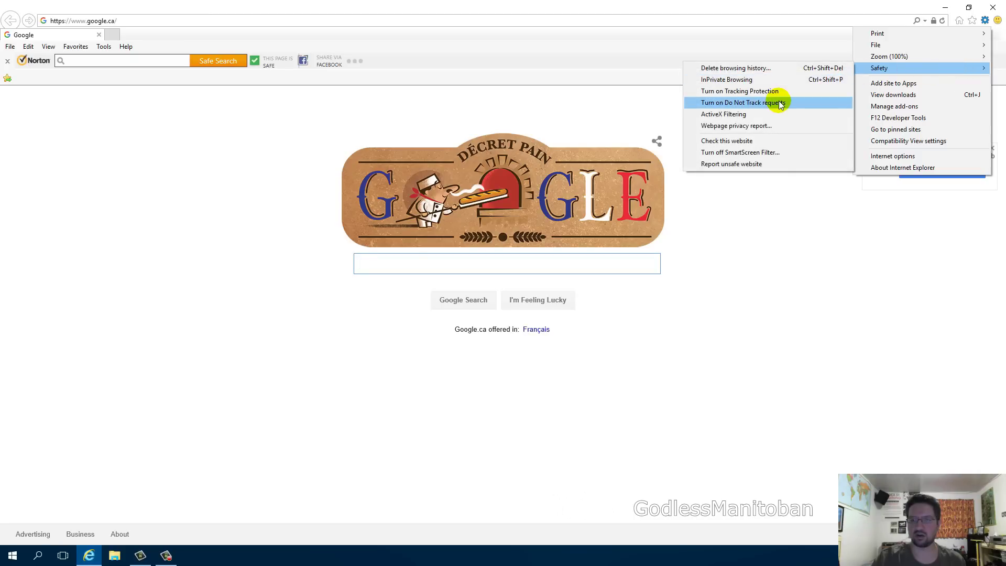
# Turn on and confirm Do Not Track requests from Internet Explorer's Safety menu.
pyautogui.click(781, 105)
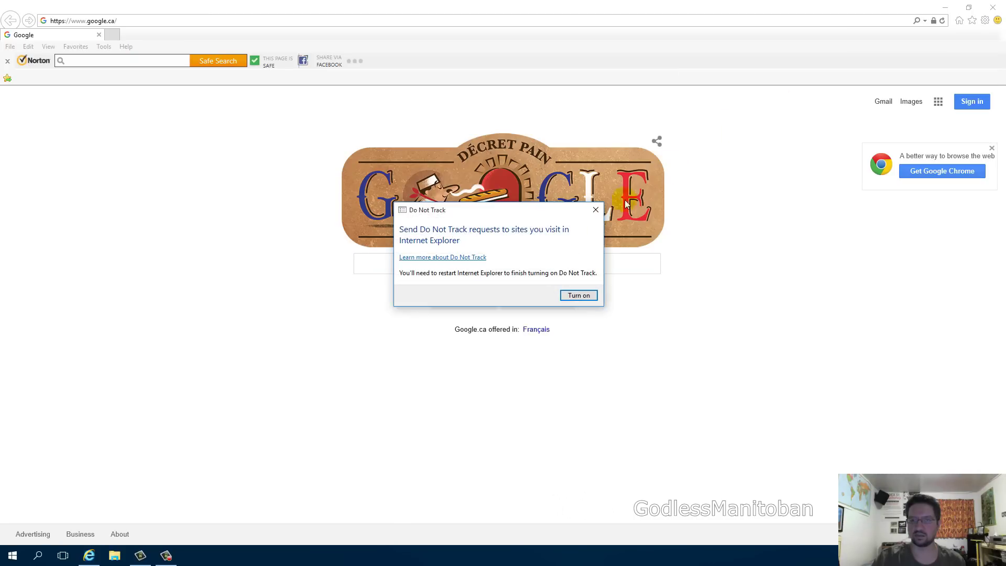
pyautogui.click(572, 296)
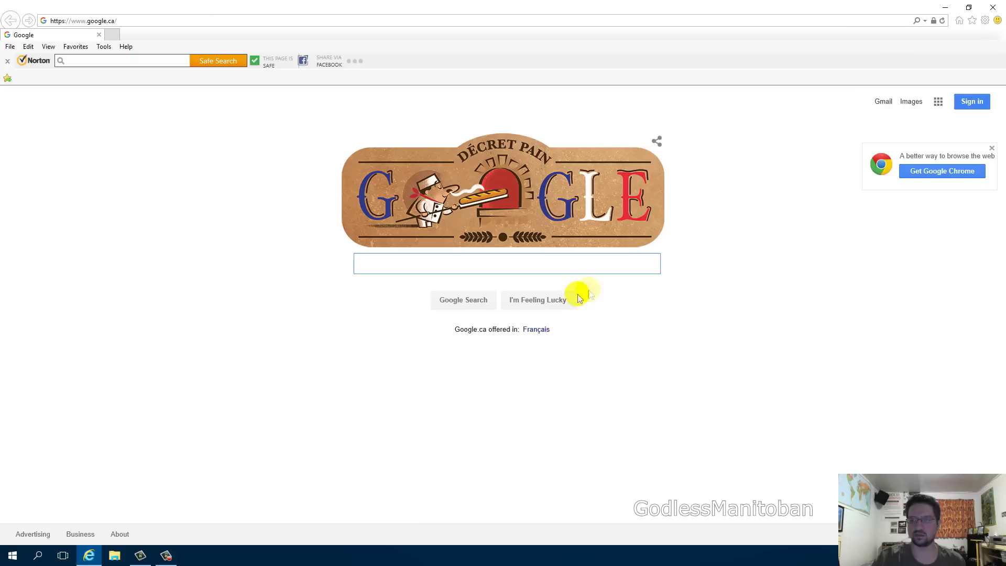
pyautogui.click(985, 21)
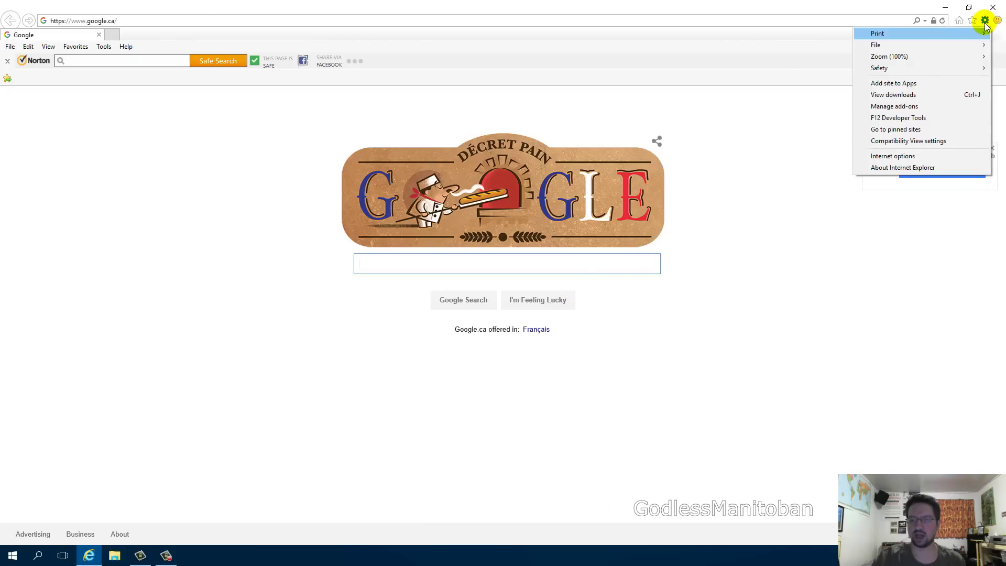
# In Internet Options, check 'Delete browsing history on exit' and open the Delete choices.
pyautogui.click(923, 157)
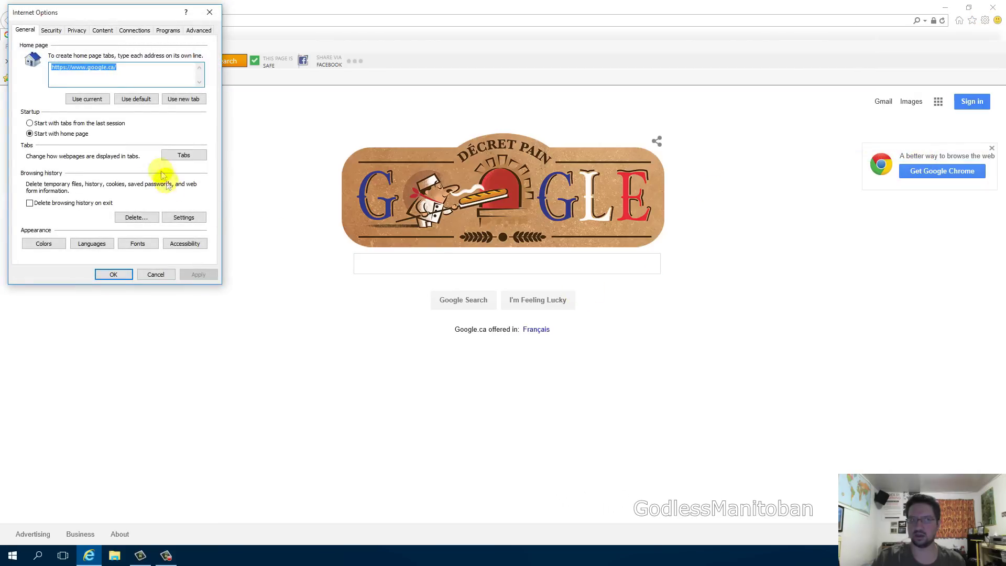
pyautogui.moveTo(111, 14); pyautogui.dragTo(489, 72)
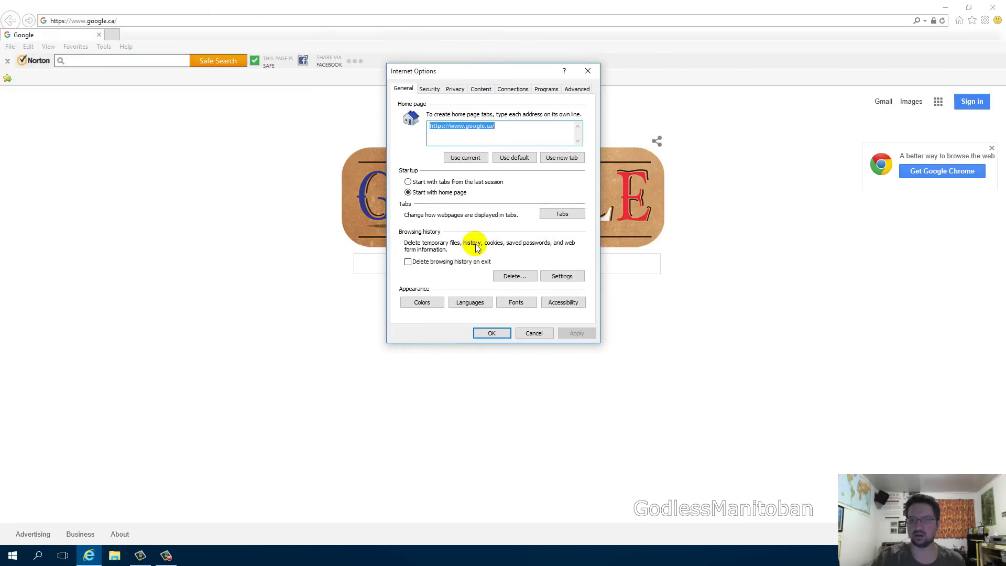
pyautogui.click(408, 263)
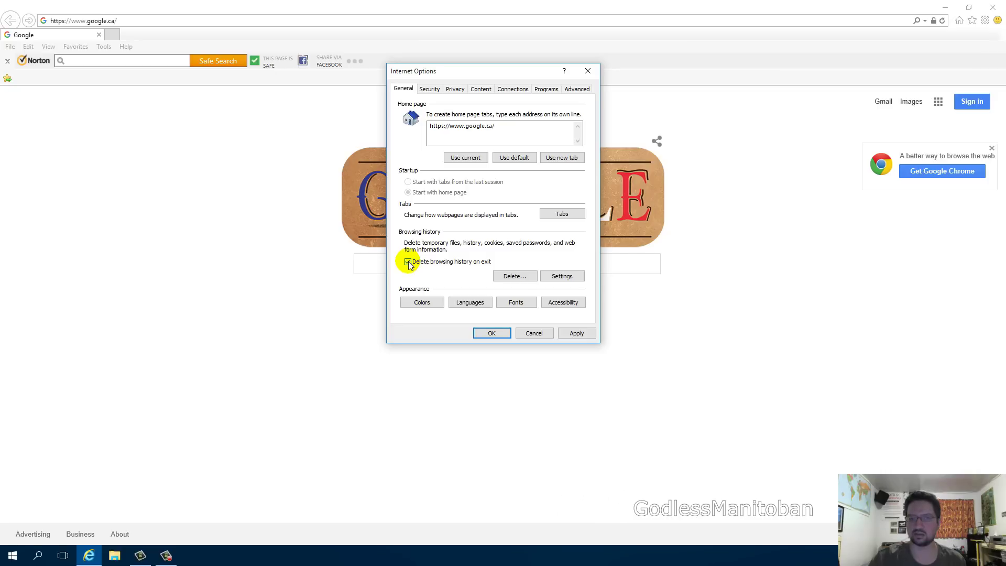
pyautogui.click(520, 281)
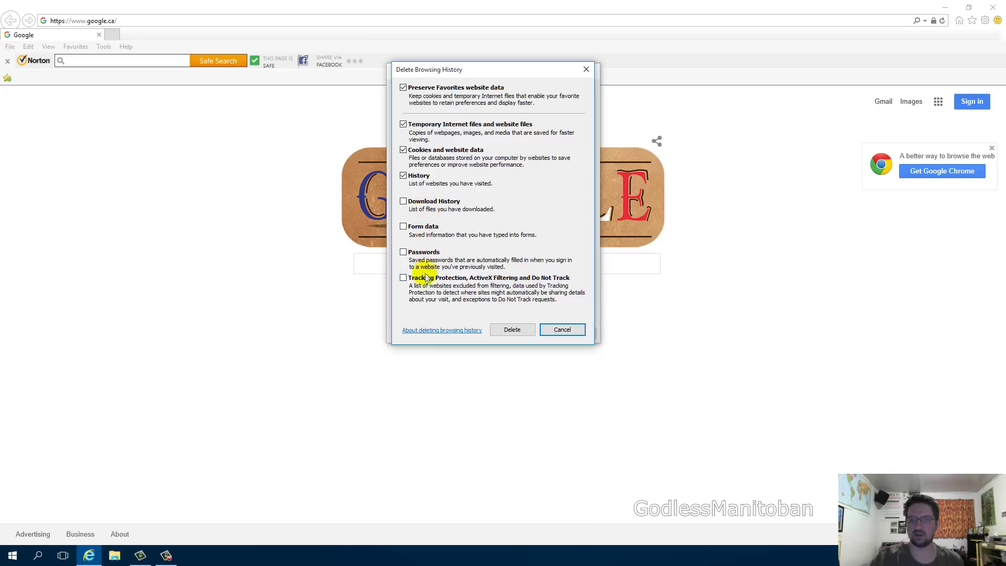
# Also tick download history, form data, passwords and tracking protection data, then delete.
pyautogui.click(416, 203)
pyautogui.click(416, 227)
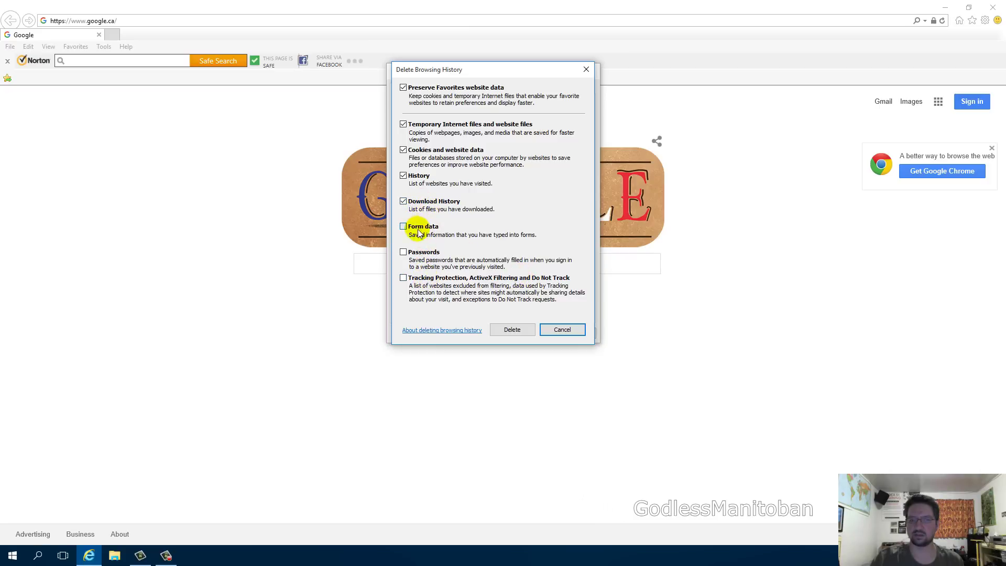
pyautogui.click(418, 253)
pyautogui.click(417, 279)
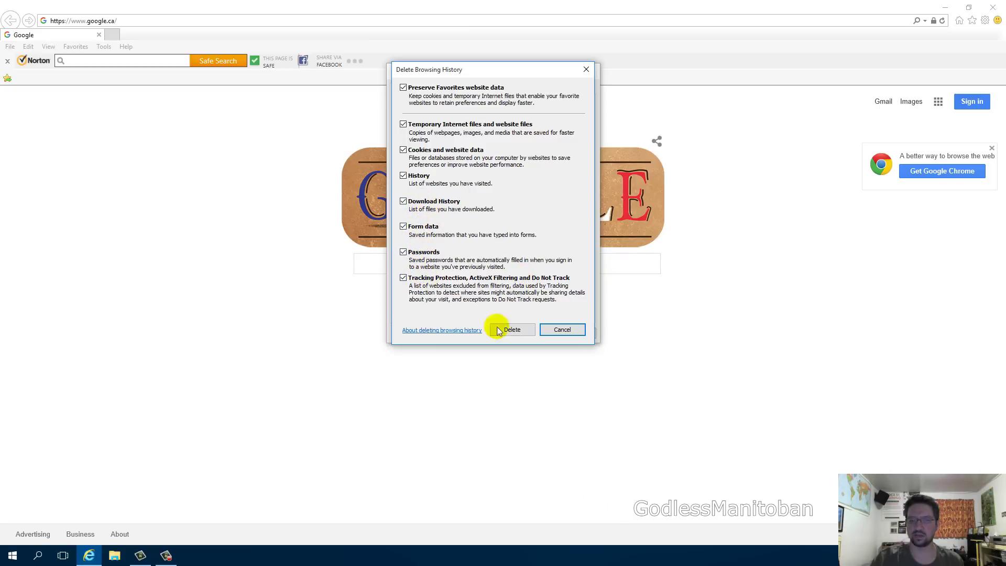
pyautogui.click(515, 333)
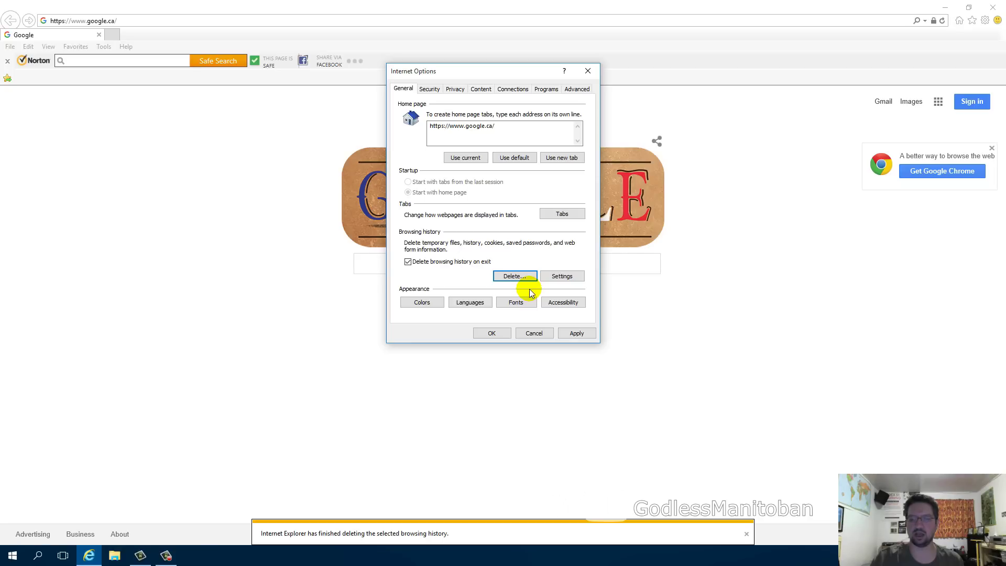
# Lower 'Days to keep pages in history' to 1 and apply it in Internet Options.
pyautogui.click(562, 276)
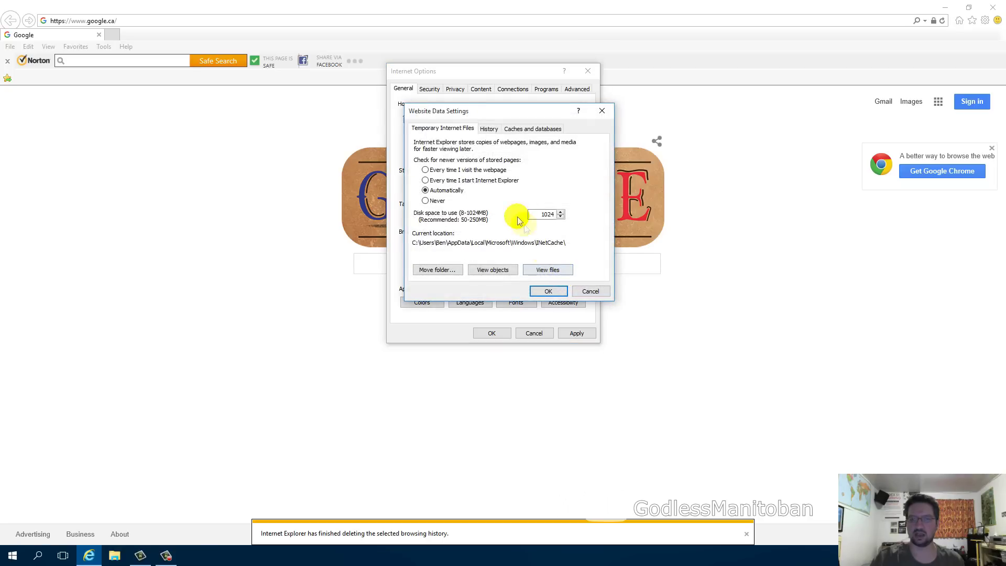
pyautogui.click(489, 129)
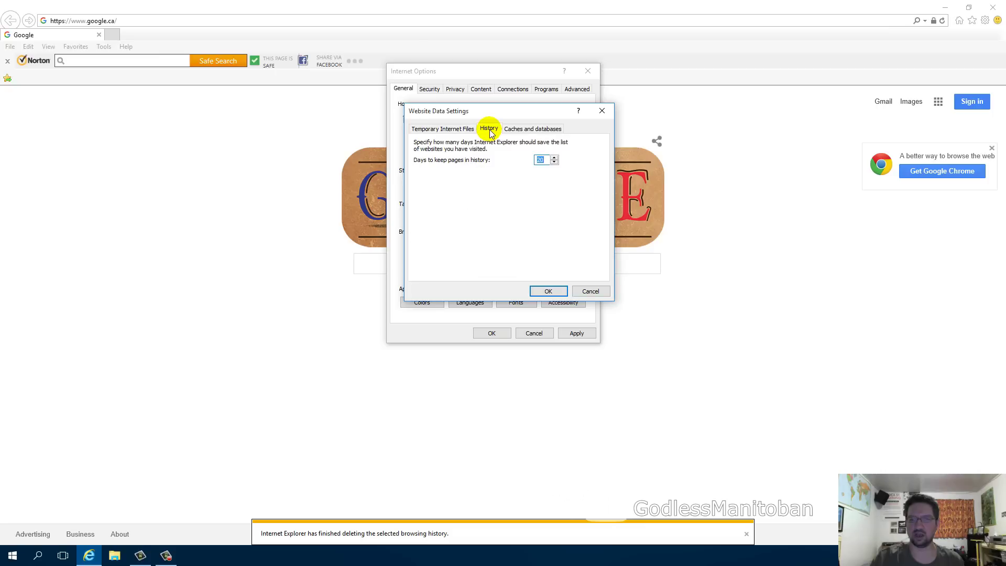
pyautogui.click(554, 164)
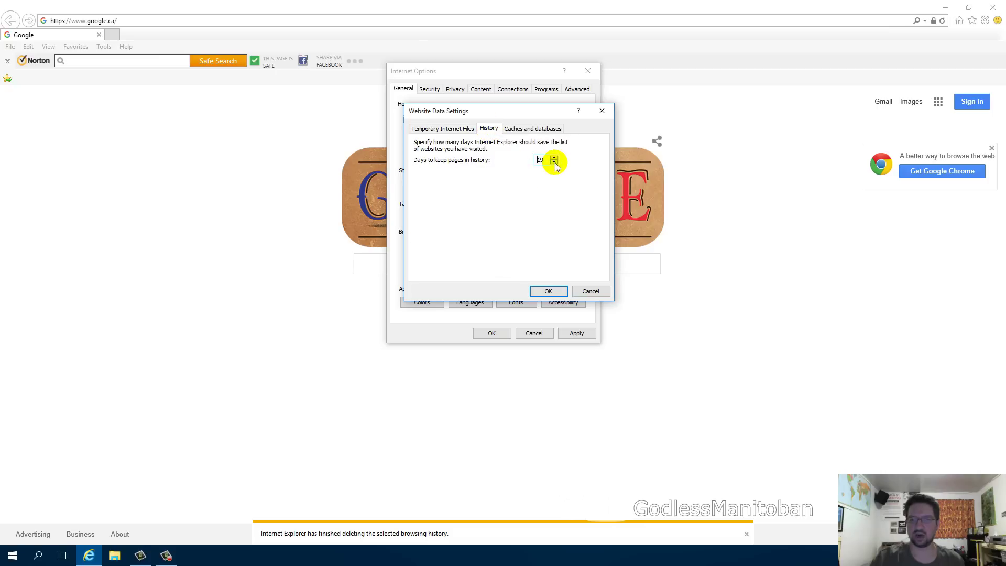
pyautogui.click(555, 164)
pyautogui.click(555, 164)
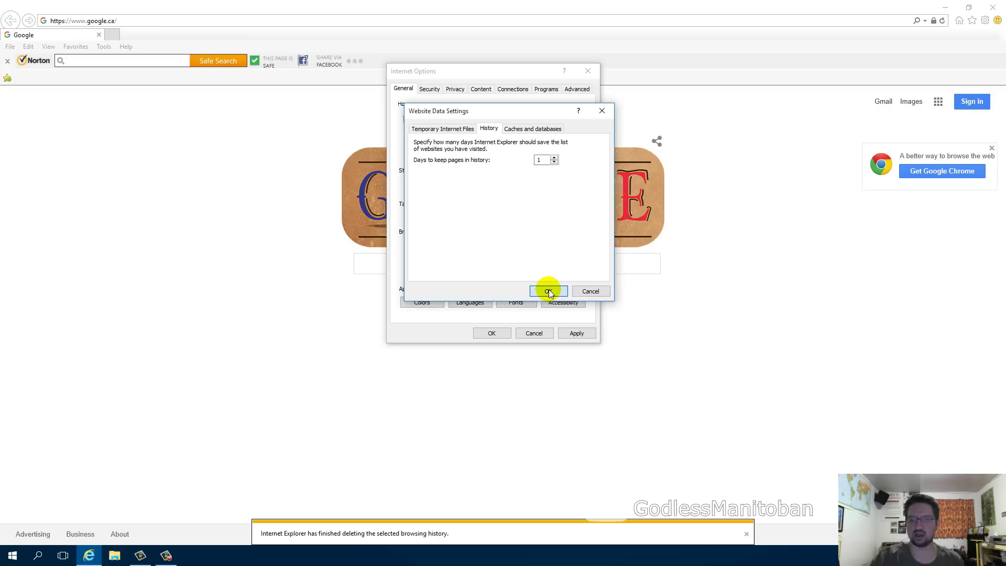
pyautogui.click(549, 291)
pyautogui.click(570, 337)
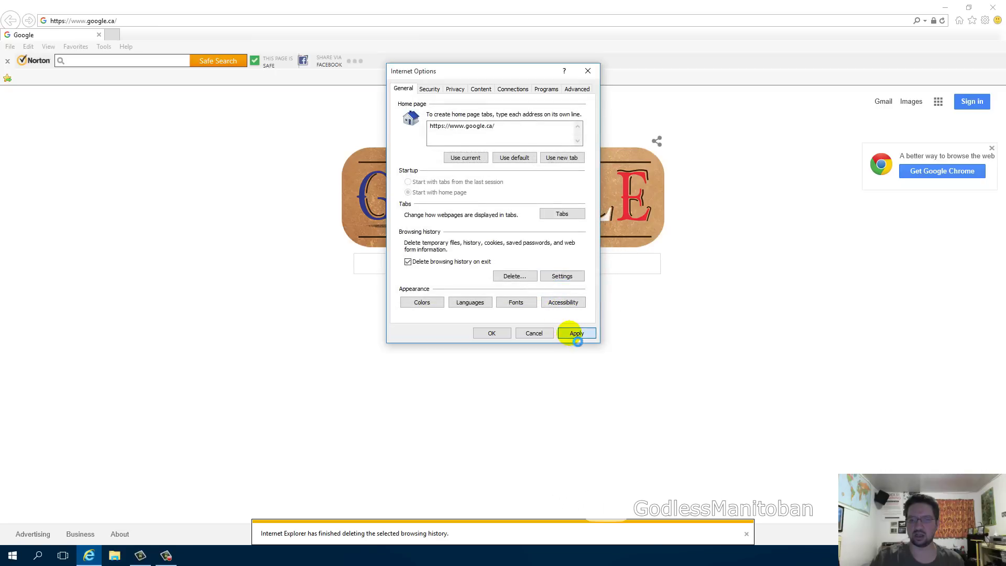
# Set third-party cookies to Prompt in the advanced Privacy settings, keeping first-party cookies accepted.
pyautogui.click(458, 90)
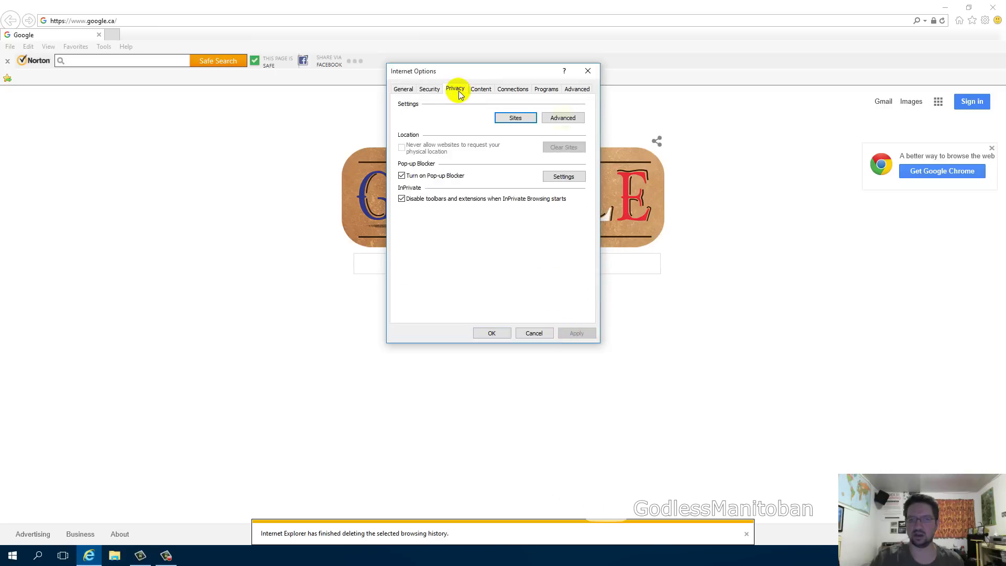
pyautogui.click(562, 117)
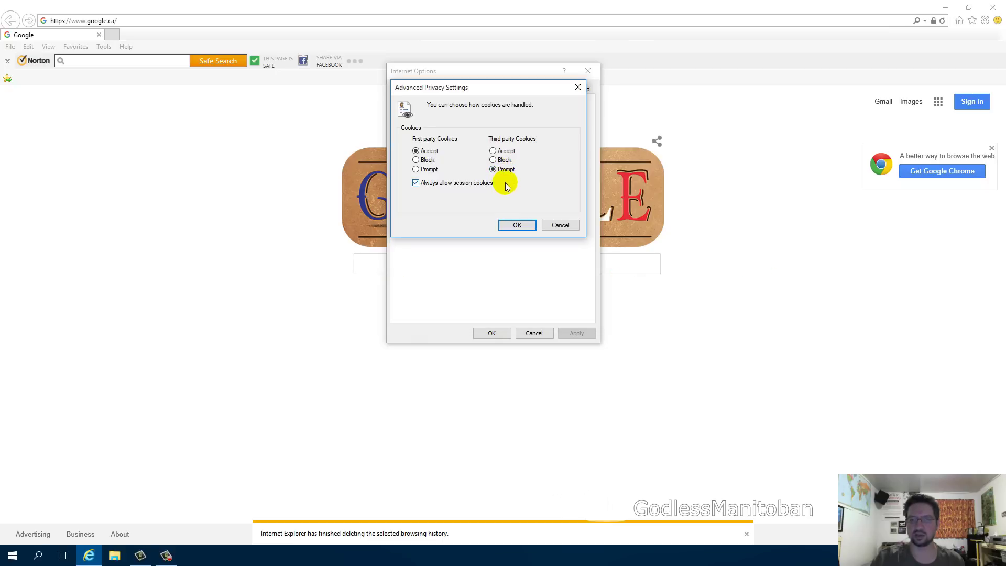
pyautogui.click(518, 226)
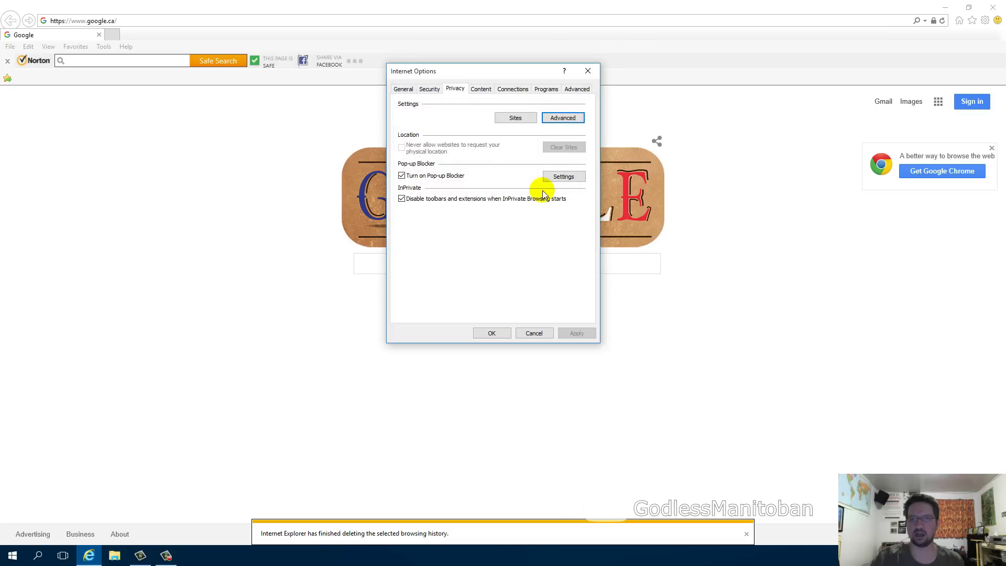
pyautogui.hotkey('shift', 'Tab')
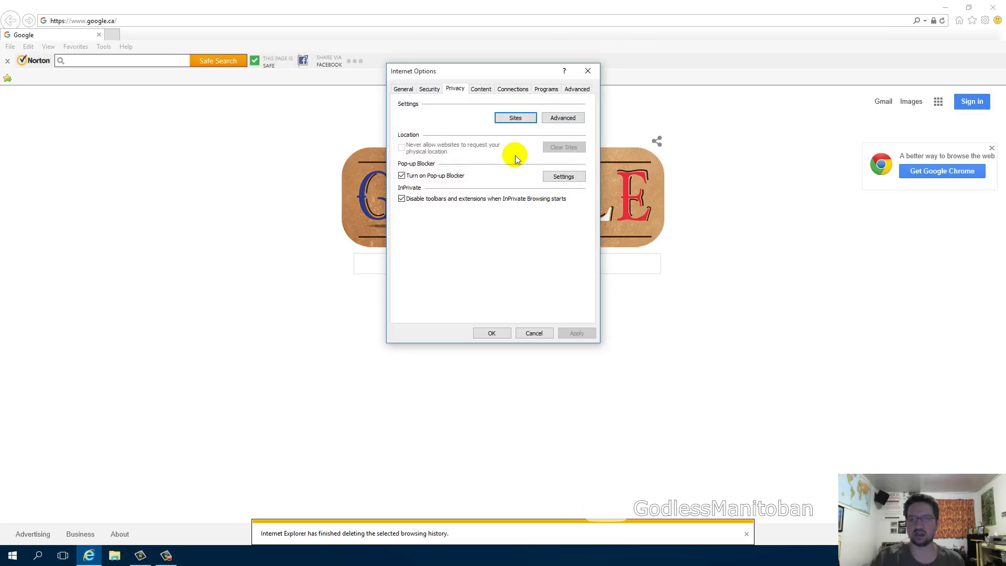